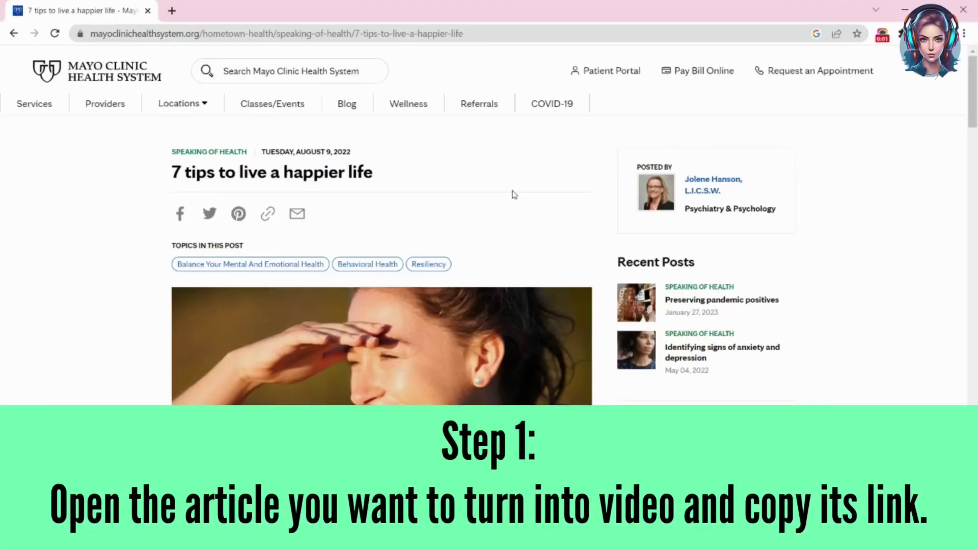
# Scroll through the Mayo Clinic happiness article and select its web address for copying
pyautogui.scroll(-20, 599, 141)
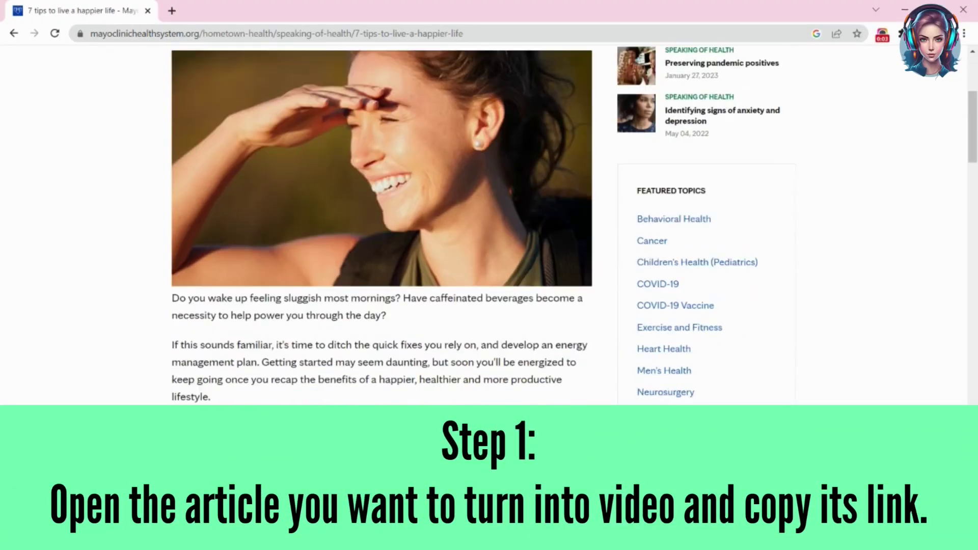
pyautogui.scroll(-20, 382, 224)
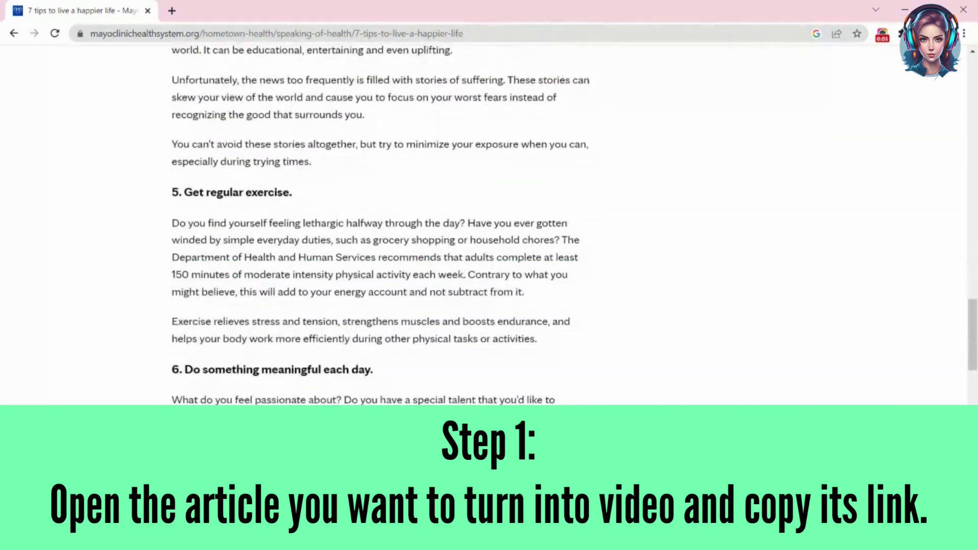
pyautogui.scroll(20, 382, 224)
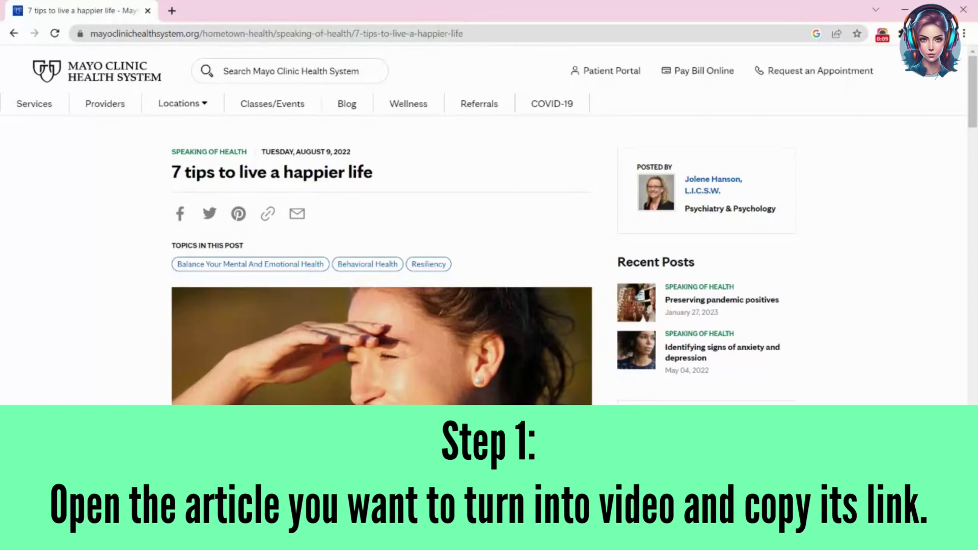
pyautogui.click(329, 34)
pyautogui.hotkey('ctrl', 'c')
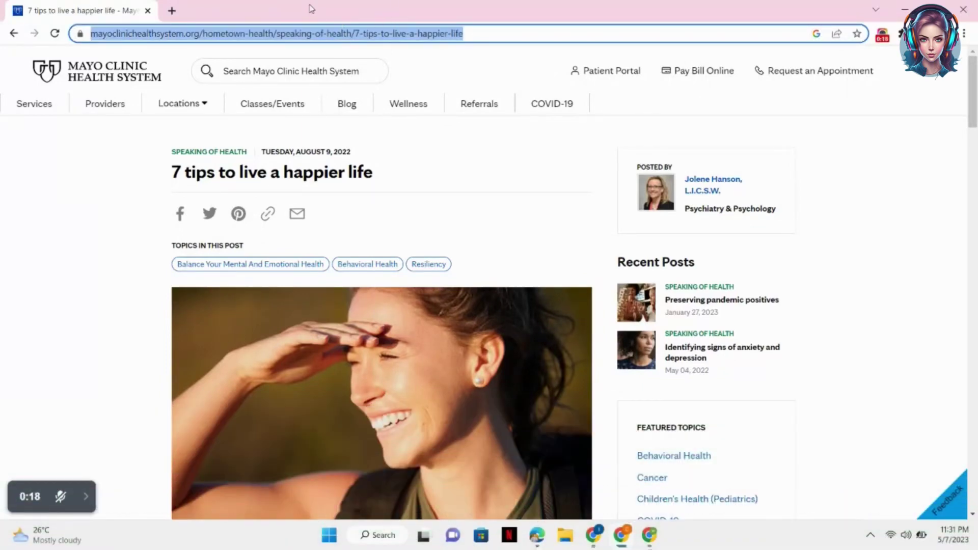
# In a new tab, search Google for 'elai ai'
pyautogui.click(172, 11)
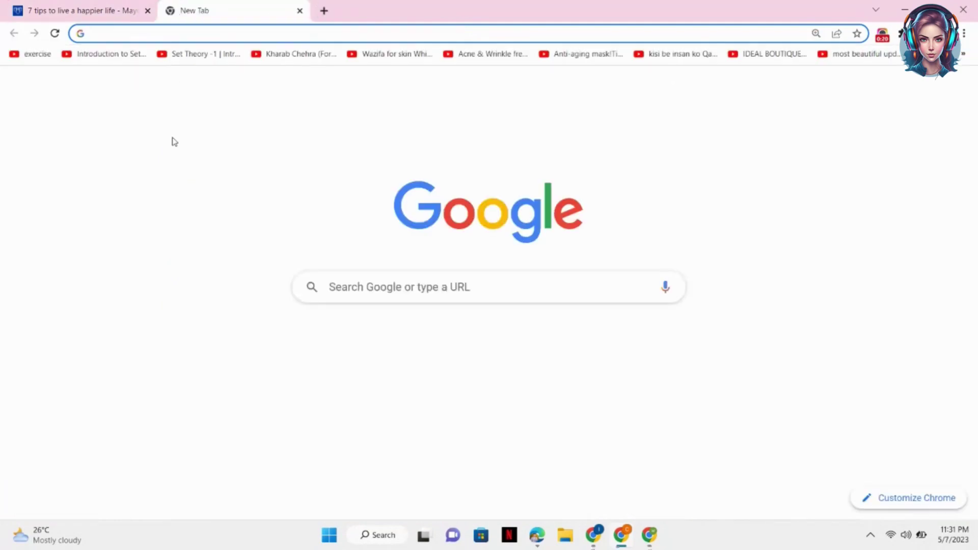
pyautogui.write('elai')
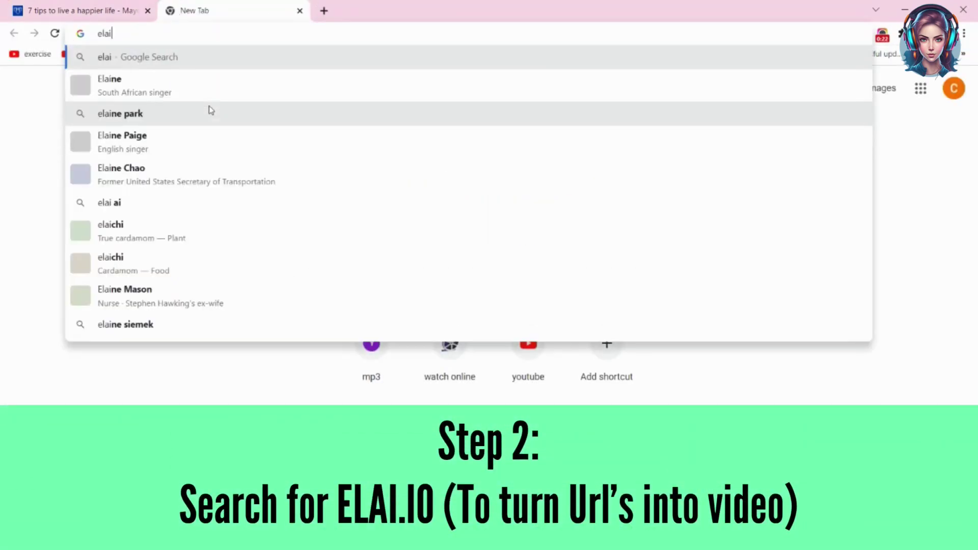
pyautogui.write(' ai')
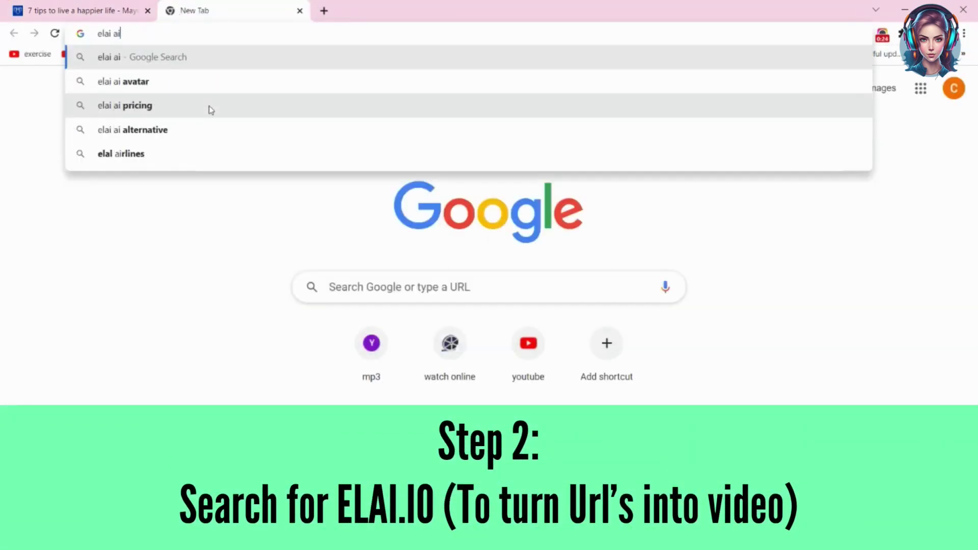
pyautogui.press('Return')
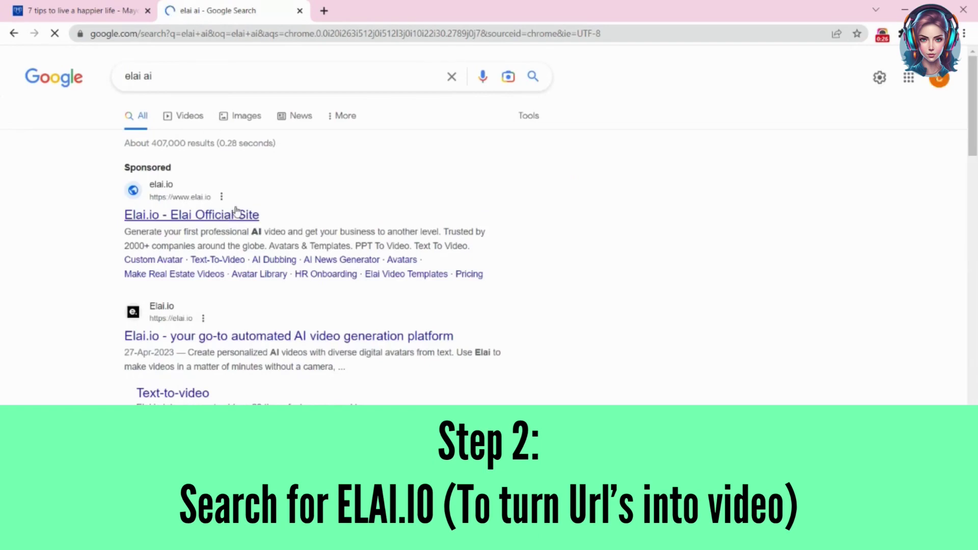
# Go to the official Elai.io site and sign up for a free account
pyautogui.click(238, 216)
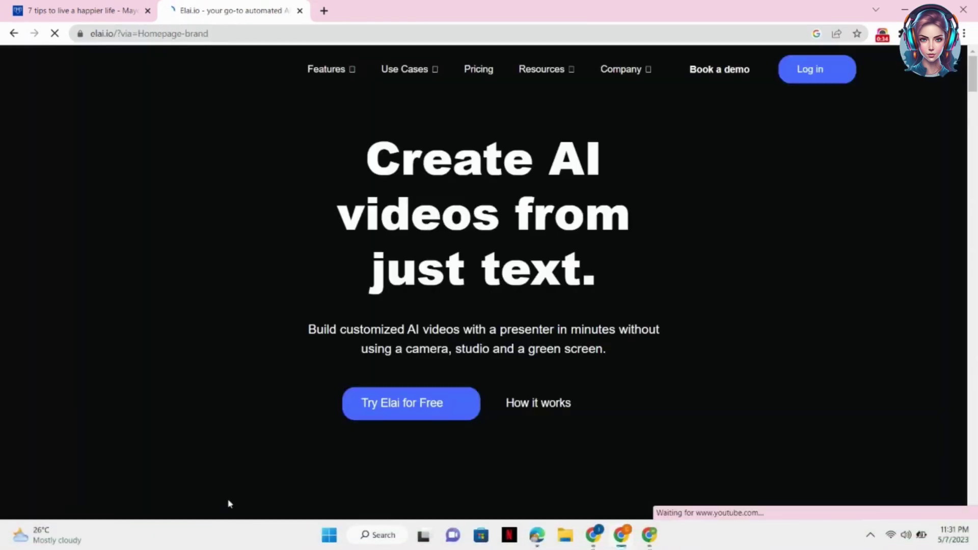
pyautogui.click(432, 403)
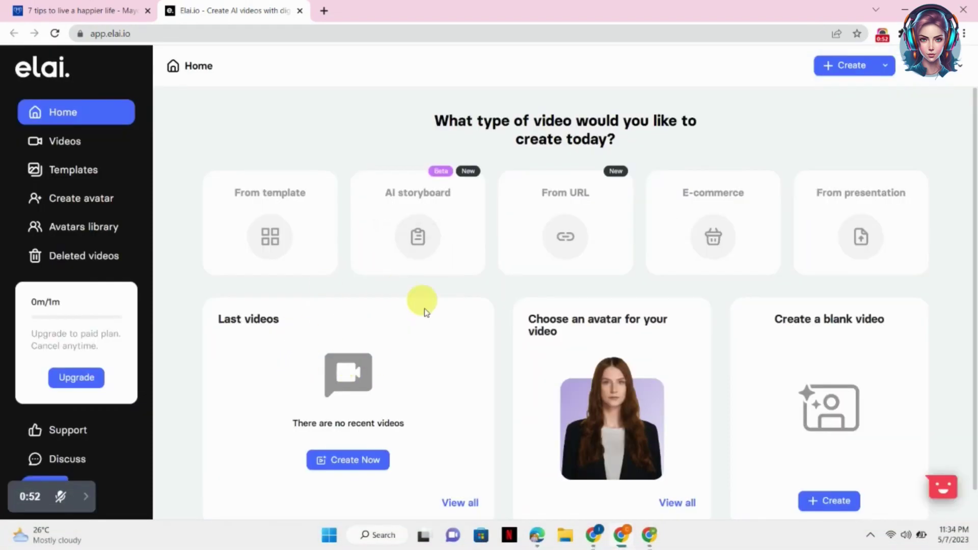
pyautogui.moveTo(49, 320)
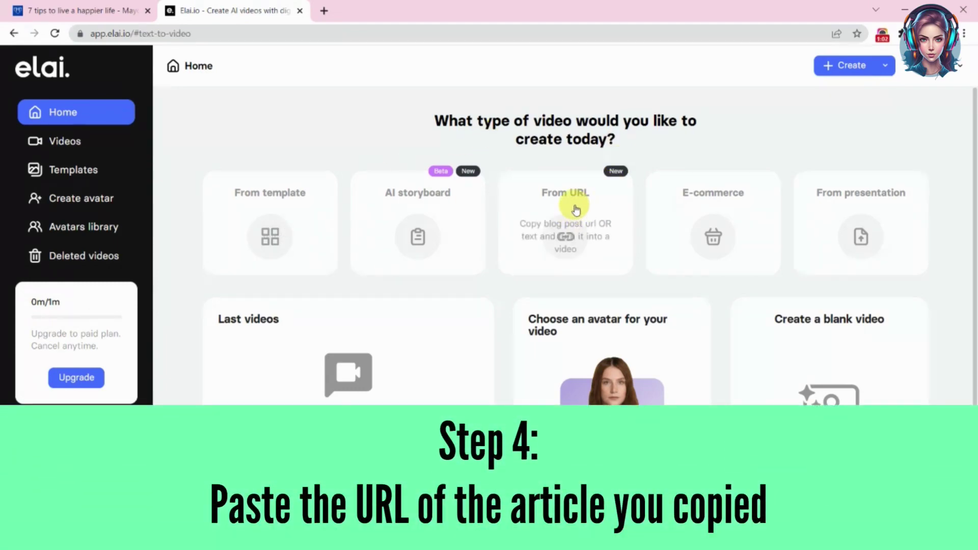
# Start a From URL video with the pasted article link and proceed to template selection
pyautogui.click(574, 206)
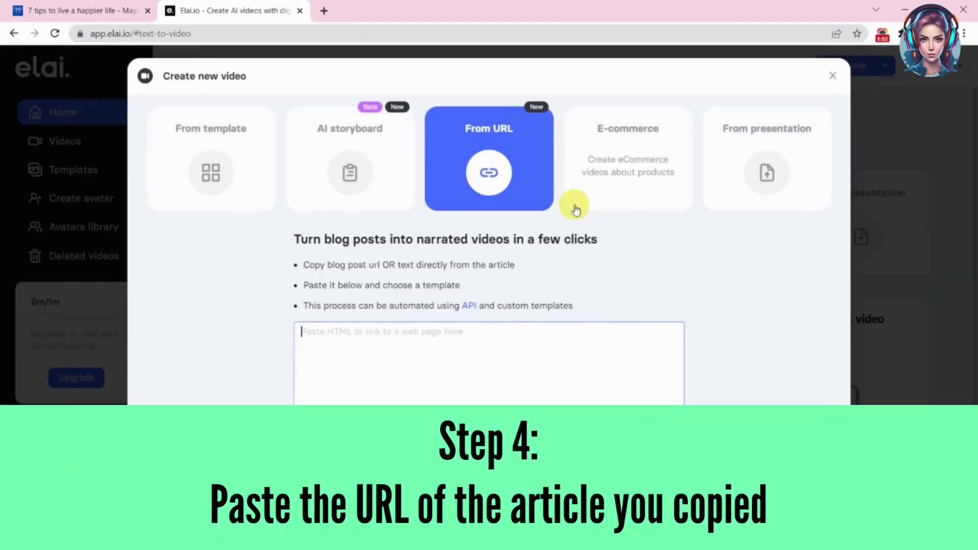
pyautogui.click(443, 353)
pyautogui.hotkey('ctrl', 'v')
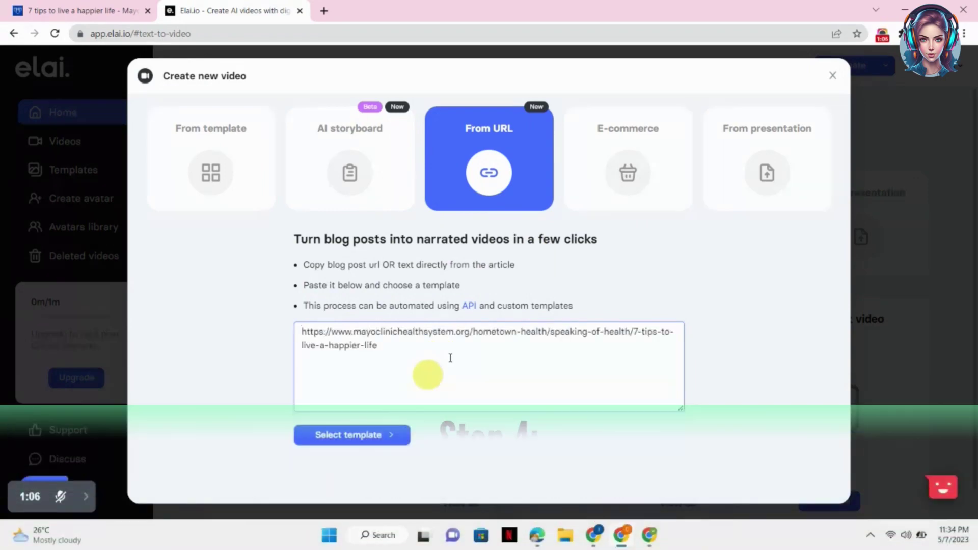
pyautogui.click(373, 446)
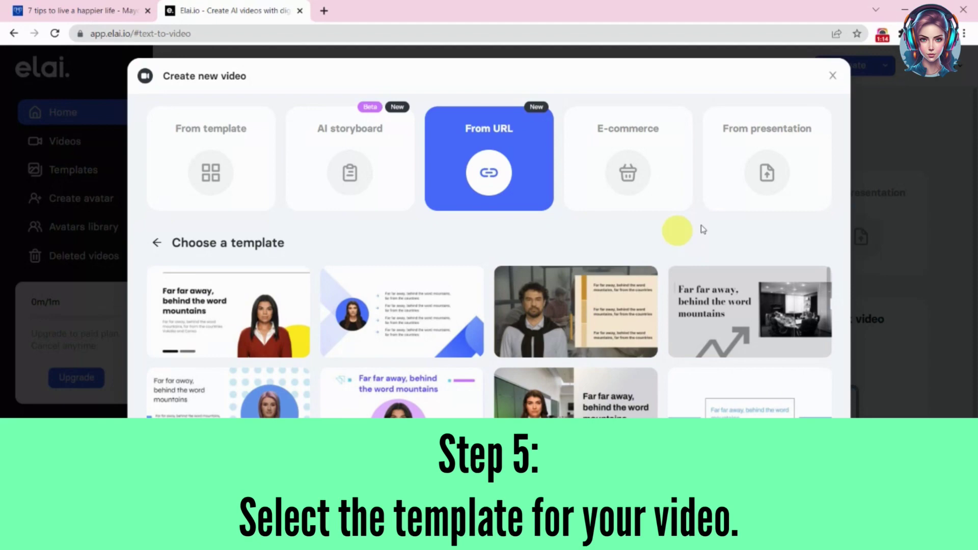
# Choose the presenter-with-classroom template and create the video from the article
pyautogui.scroll(-5, 764, 206)
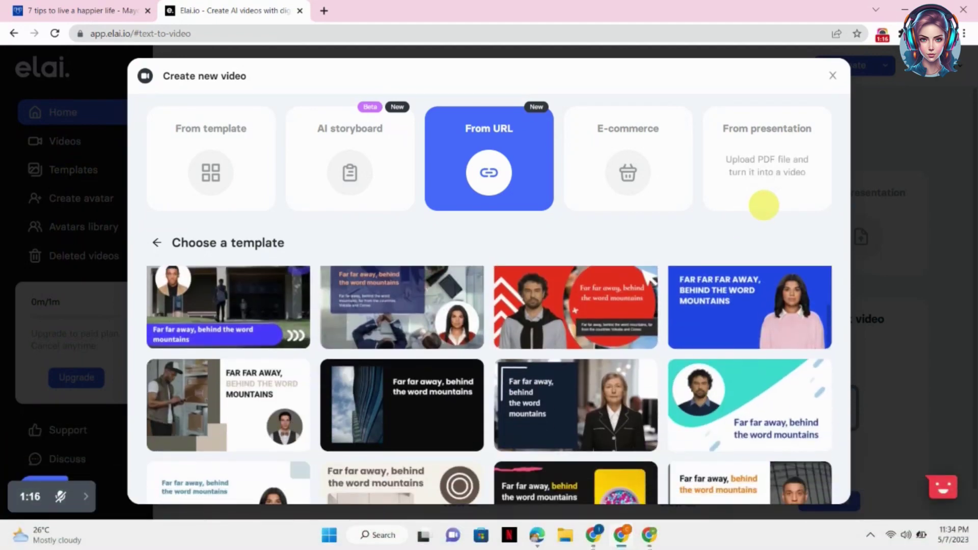
pyautogui.scroll(-4, 764, 205)
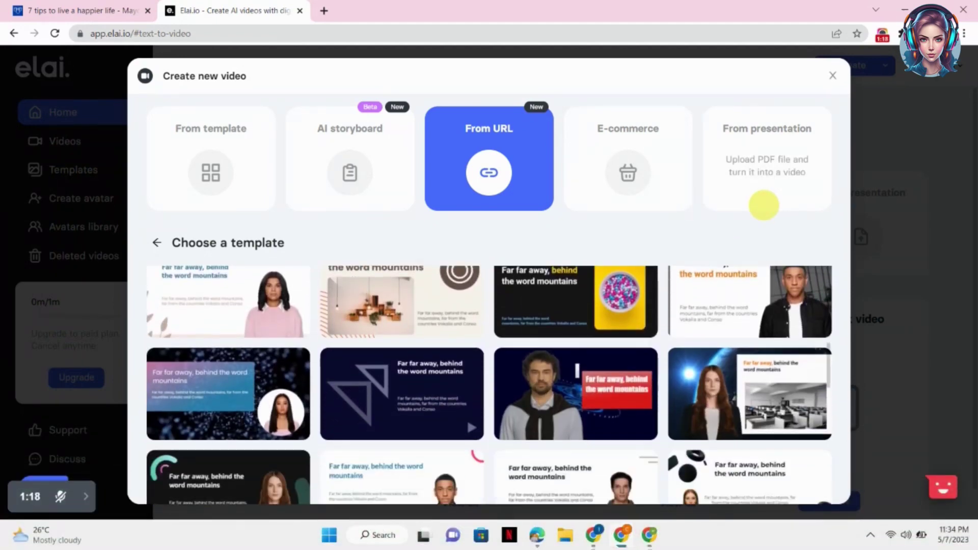
pyautogui.scroll(-1, 763, 205)
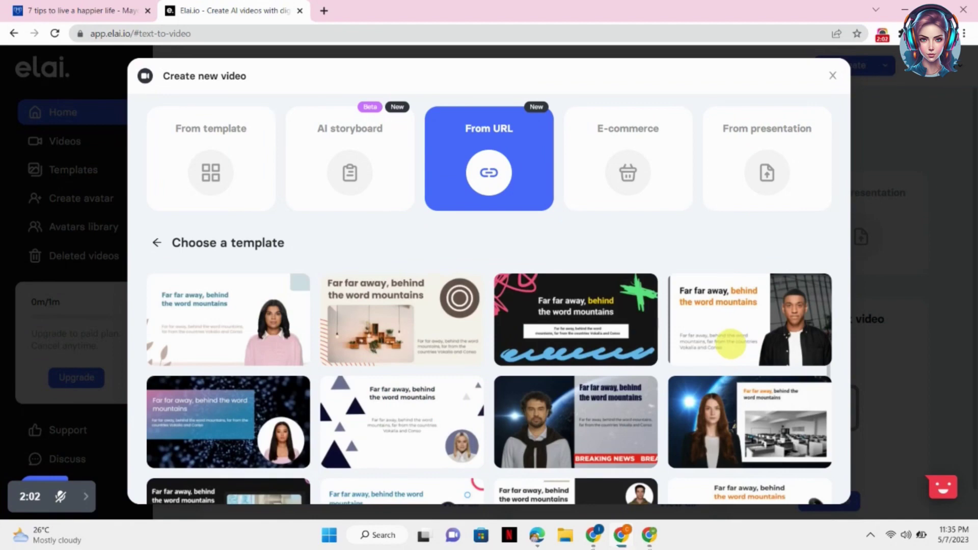
pyautogui.click(733, 427)
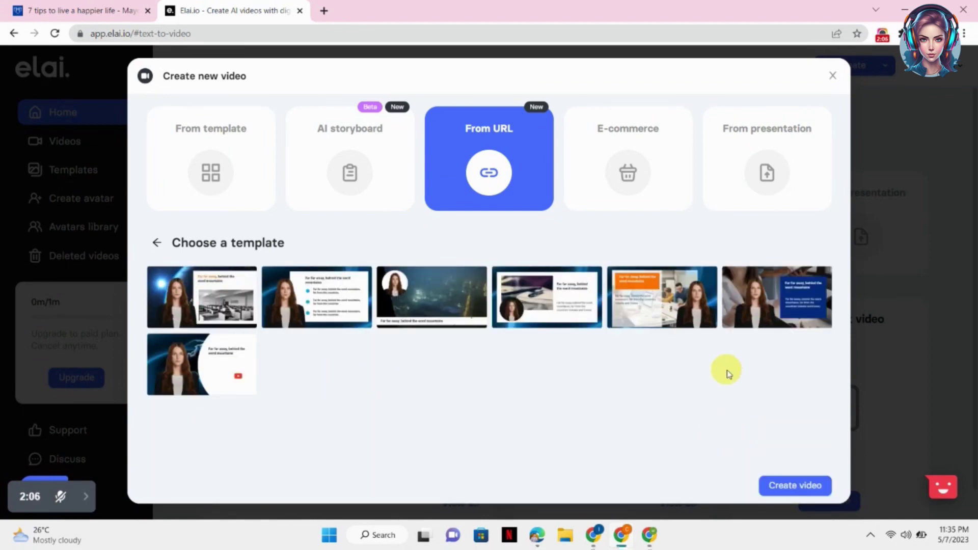
pyautogui.click(806, 484)
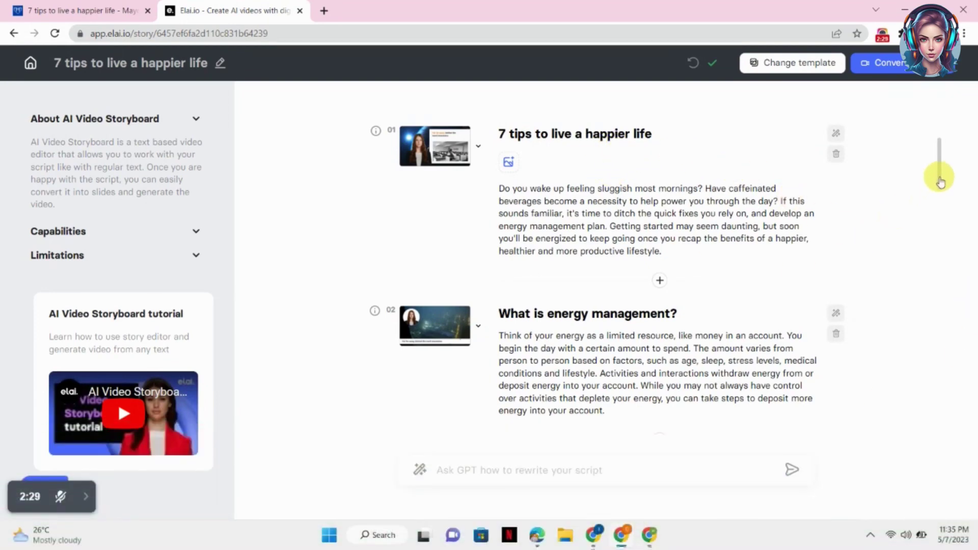
# Review the storyboard, dismiss the Ask GPT suggestions, and convert it into a video
pyautogui.moveTo(939, 181); pyautogui.dragTo(921, 436)
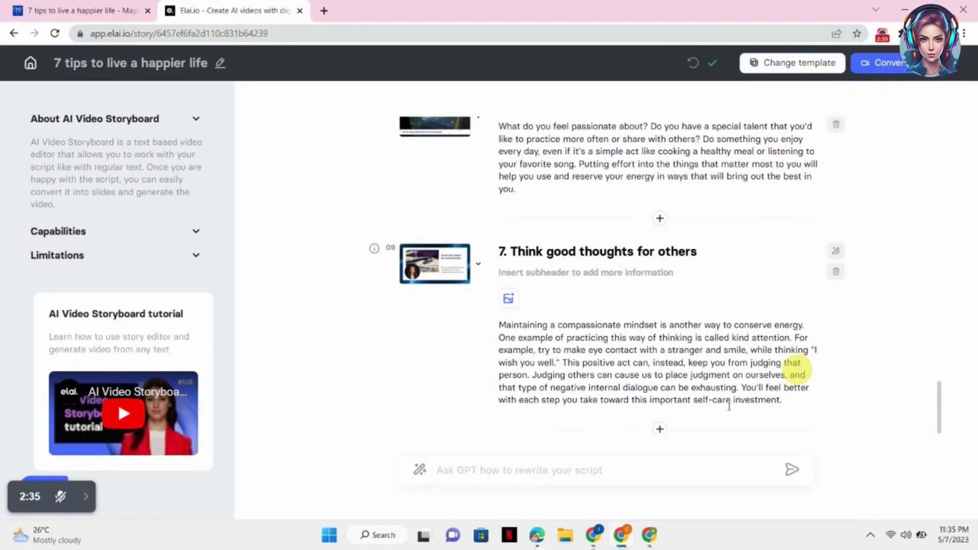
pyautogui.click(450, 471)
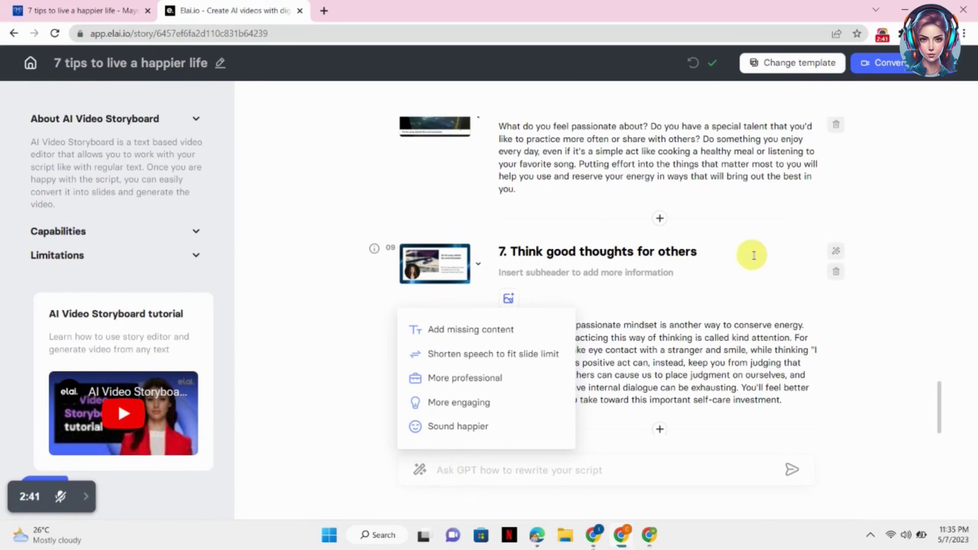
pyautogui.click(886, 204)
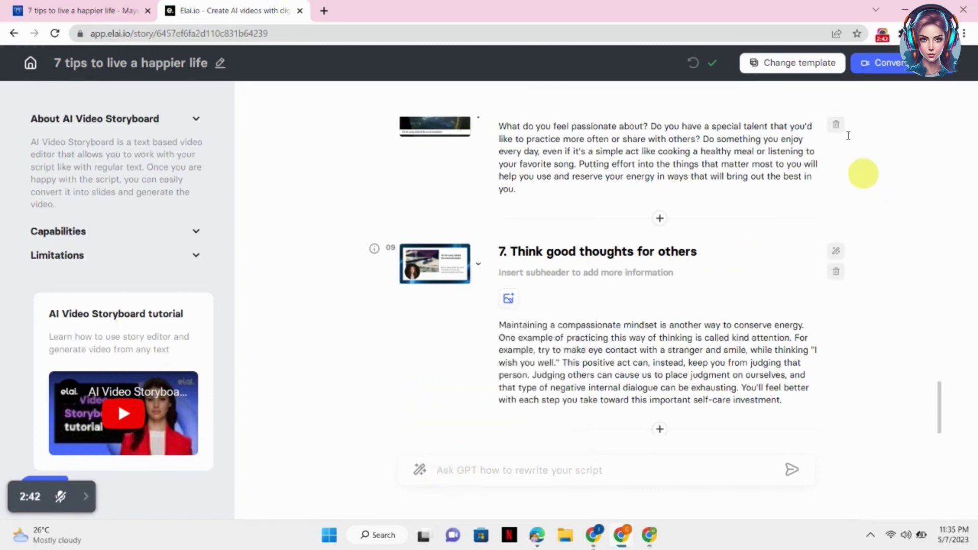
pyautogui.click(884, 69)
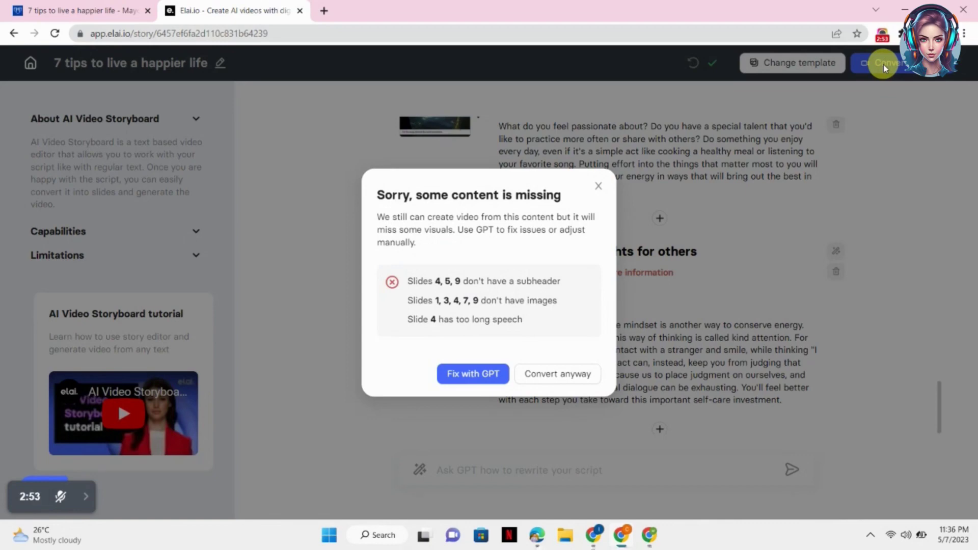
# Use Fix with GPT to fill in the missing subheaders and images
pyautogui.click(489, 377)
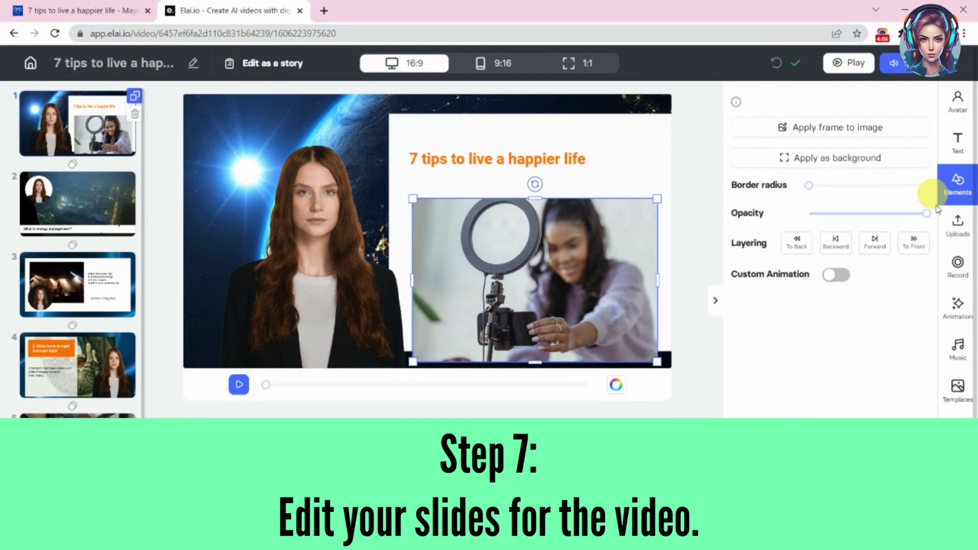
# Upload the downloaded laughing woman photo and add it to slide 1
pyautogui.click(953, 230)
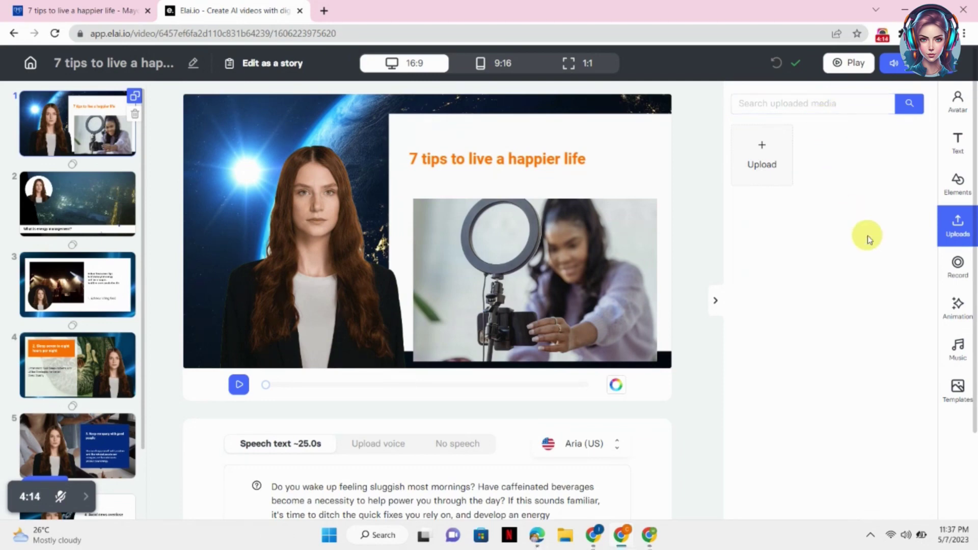
pyautogui.click(952, 402)
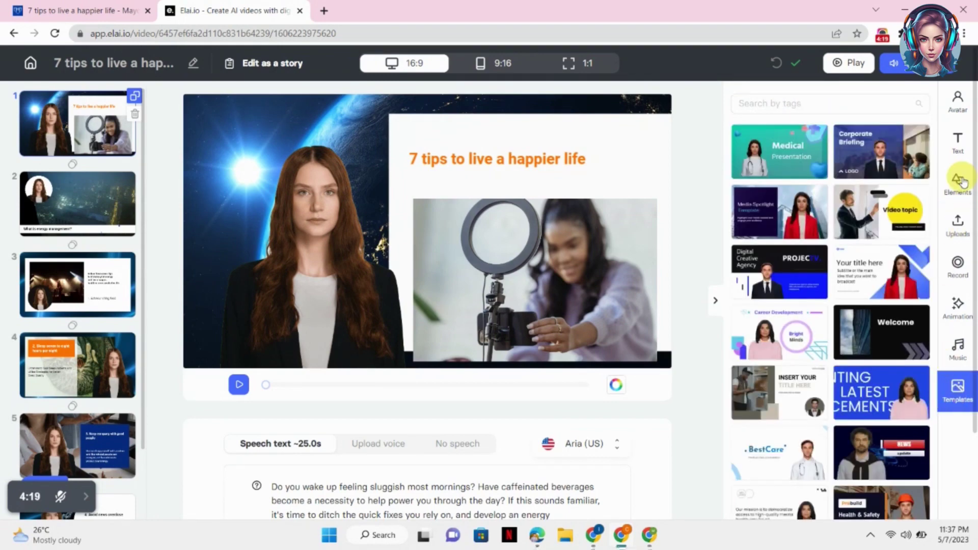
pyautogui.click(959, 223)
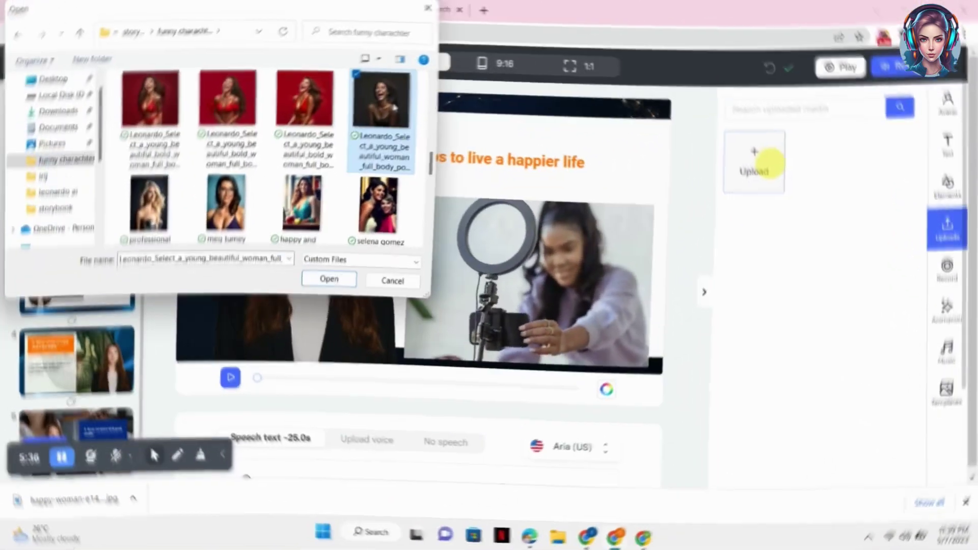
pyautogui.doubleClick(386, 102)
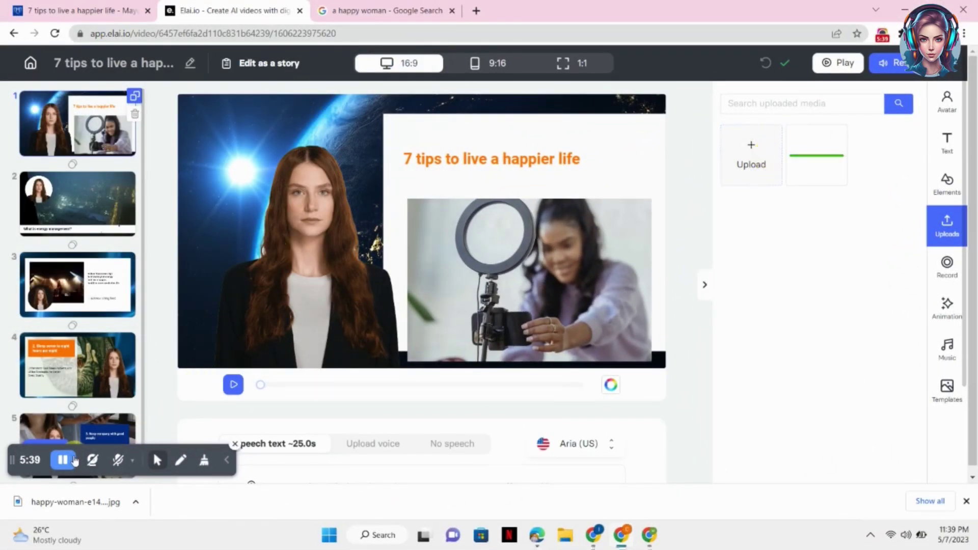
pyautogui.click(227, 460)
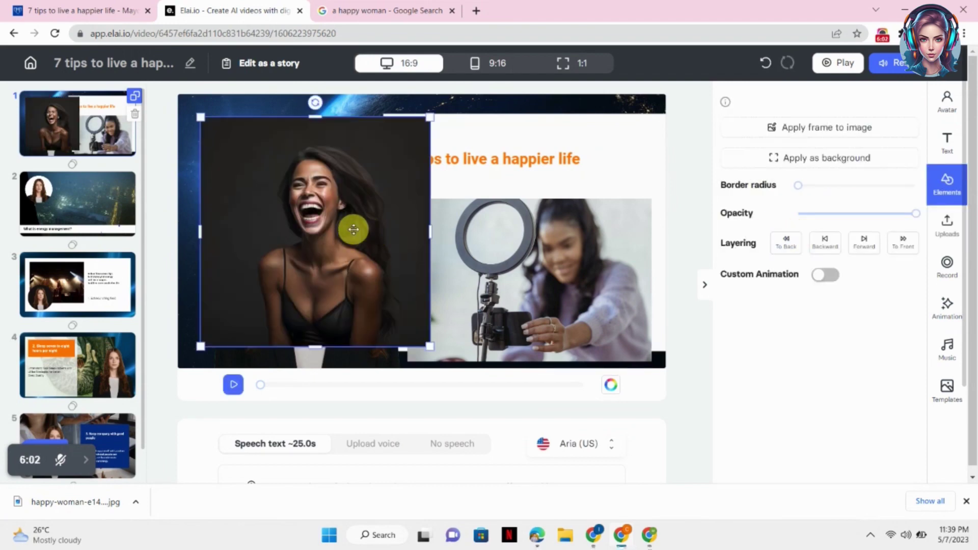
# Shrink and move the laughing woman photo, and delete the ring-light photo
pyautogui.moveTo(349, 228); pyautogui.dragTo(581, 249)
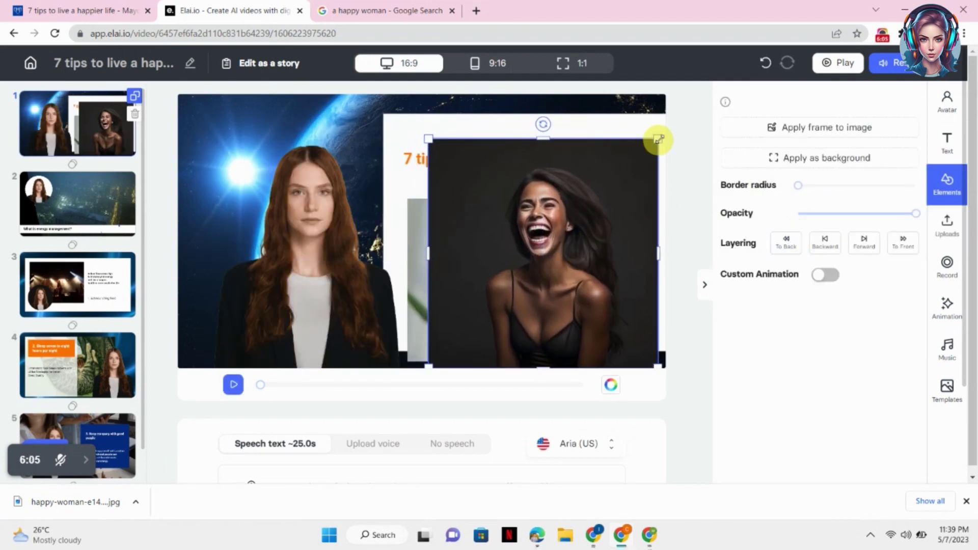
pyautogui.moveTo(654, 138); pyautogui.dragTo(601, 202)
pyautogui.moveTo(560, 277); pyautogui.dragTo(450, 274)
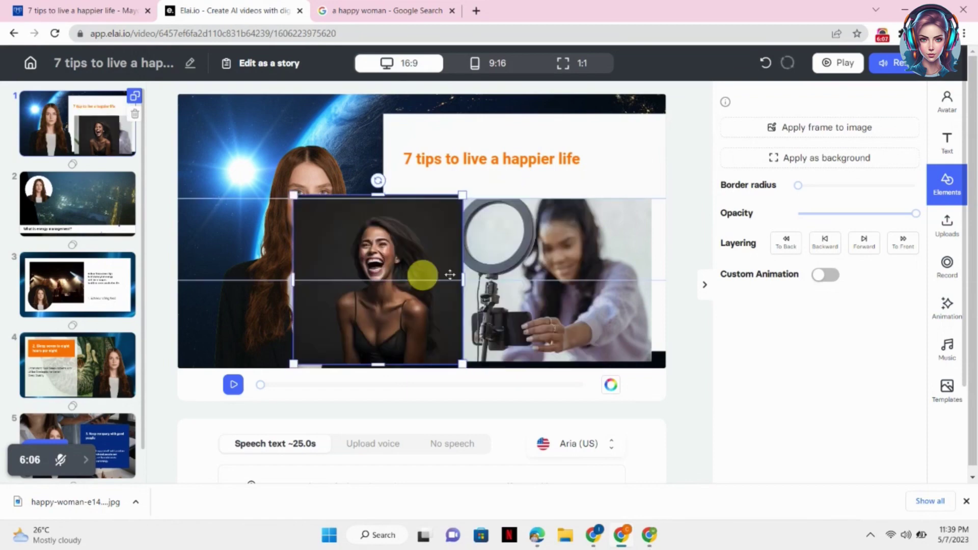
pyautogui.click(550, 266)
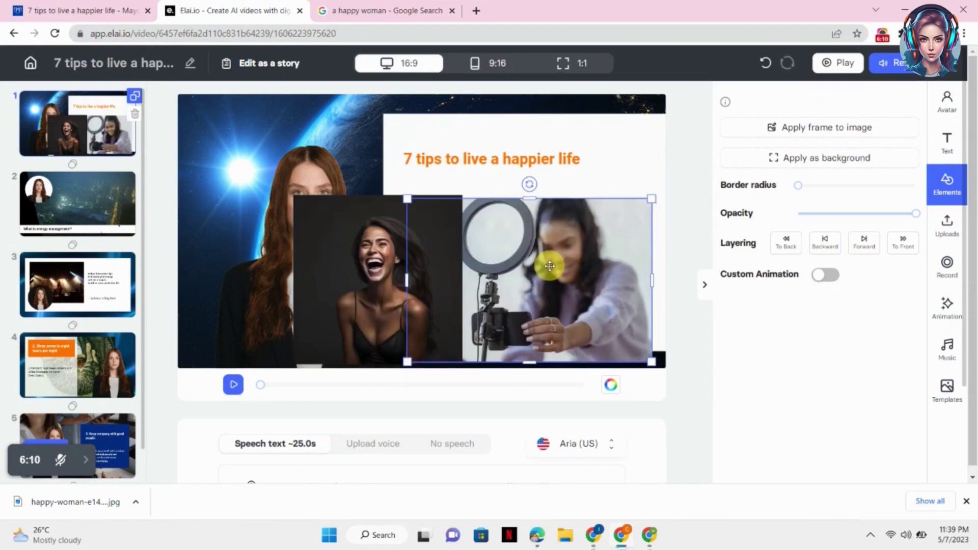
pyautogui.press('Delete')
# Fine-tune the photo's size and place it just under the title, then preview the slides
pyautogui.moveTo(387, 255); pyautogui.dragTo(520, 241)
pyautogui.moveTo(594, 183); pyautogui.dragTo(606, 167)
pyautogui.click(544, 239)
pyautogui.moveTo(583, 176); pyautogui.dragTo(574, 179)
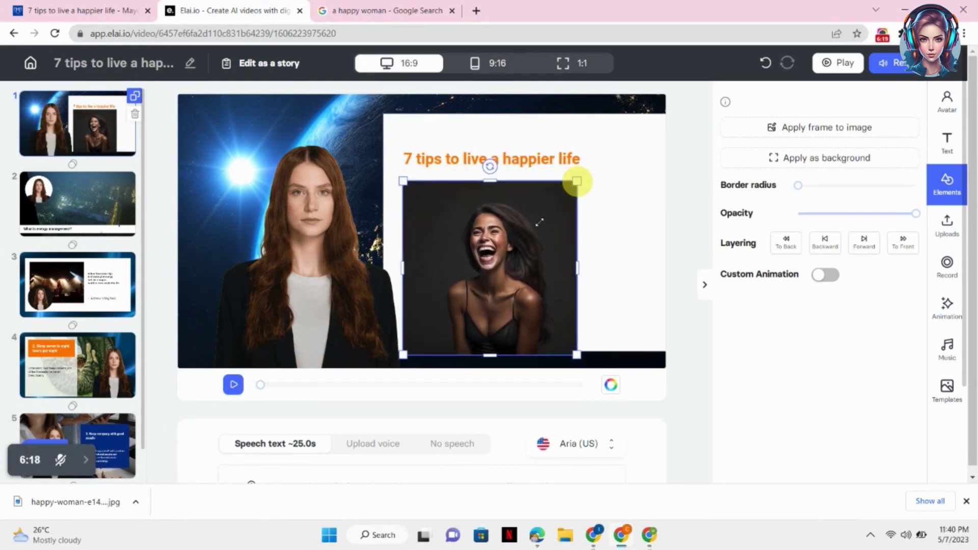
pyautogui.moveTo(528, 236); pyautogui.dragTo(527, 232)
pyautogui.moveTo(575, 179); pyautogui.dragTo(561, 201)
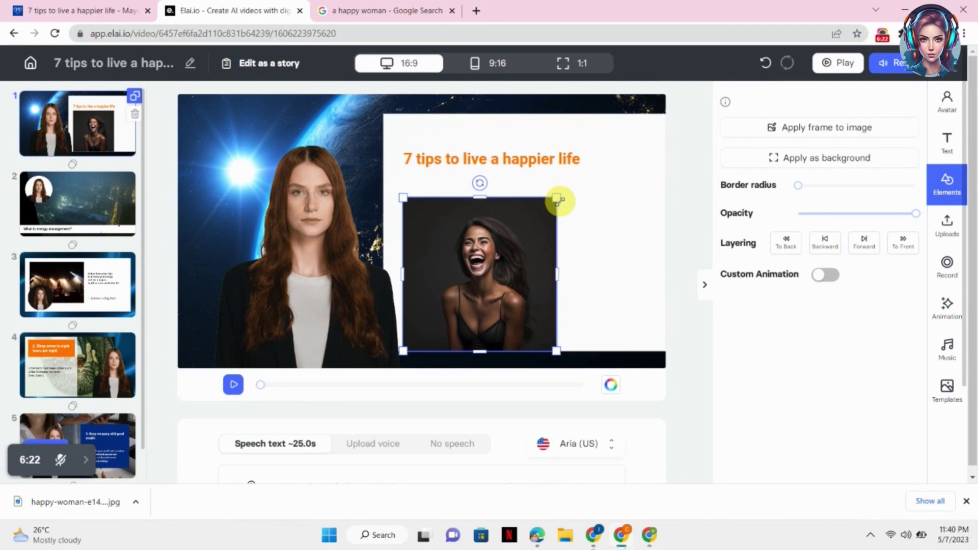
pyautogui.moveTo(514, 277); pyautogui.dragTo(524, 259)
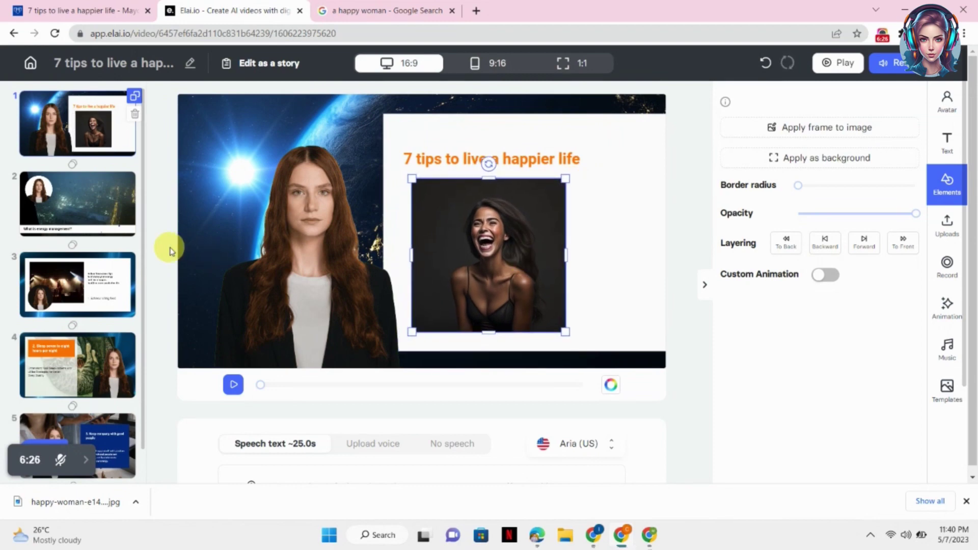
pyautogui.click(234, 385)
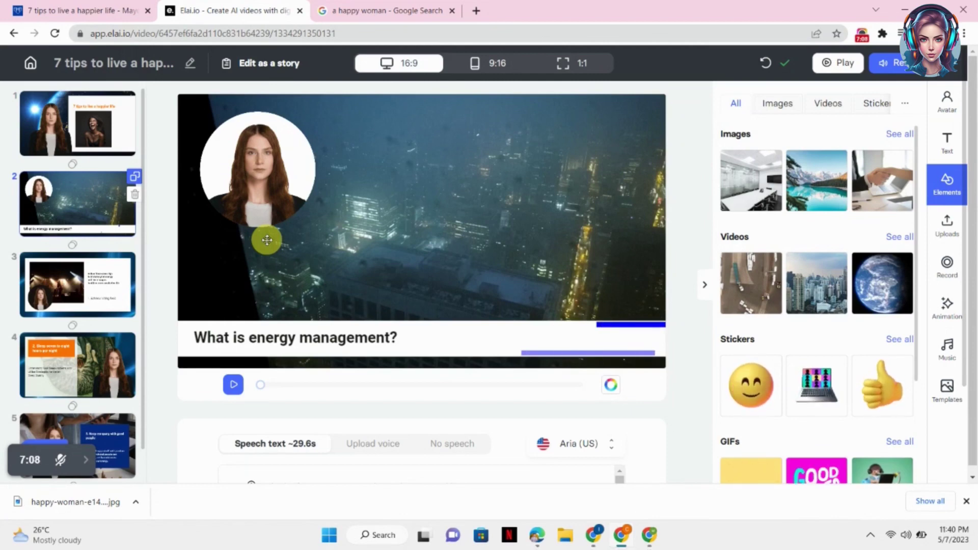
# Delete the concert photo from slide 3
pyautogui.click(76, 295)
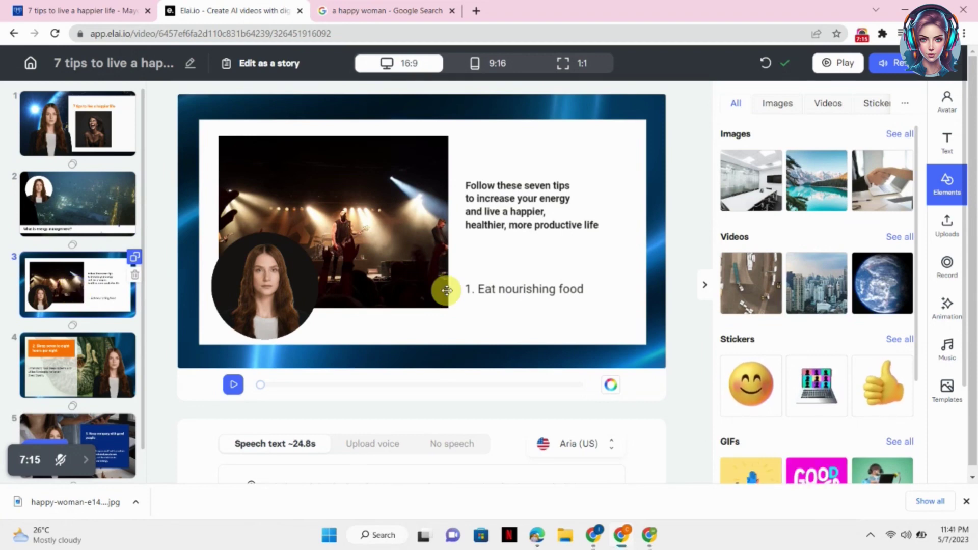
pyautogui.click(393, 208)
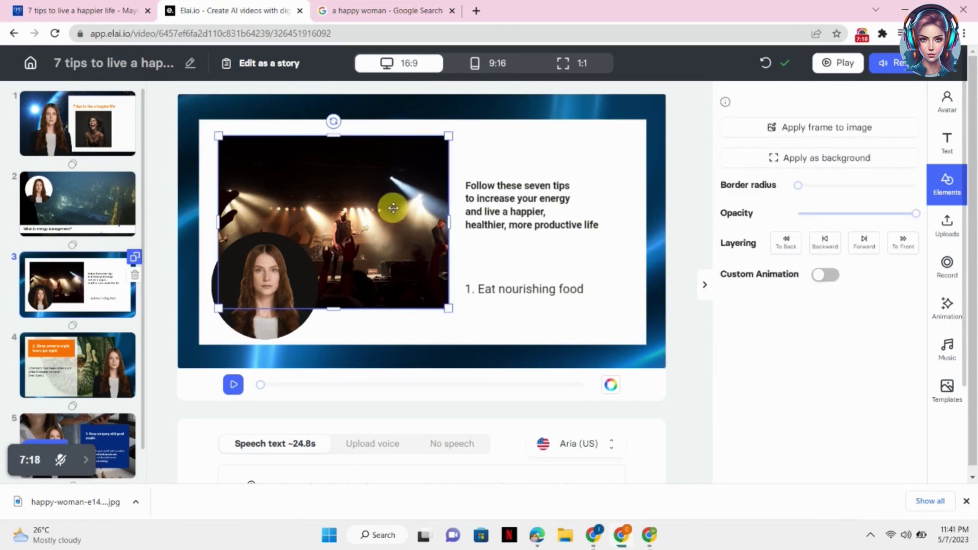
pyautogui.press('Delete')
# Search stock images for 'healthy food' and add the fruit plate photo to slide 3
pyautogui.click(959, 193)
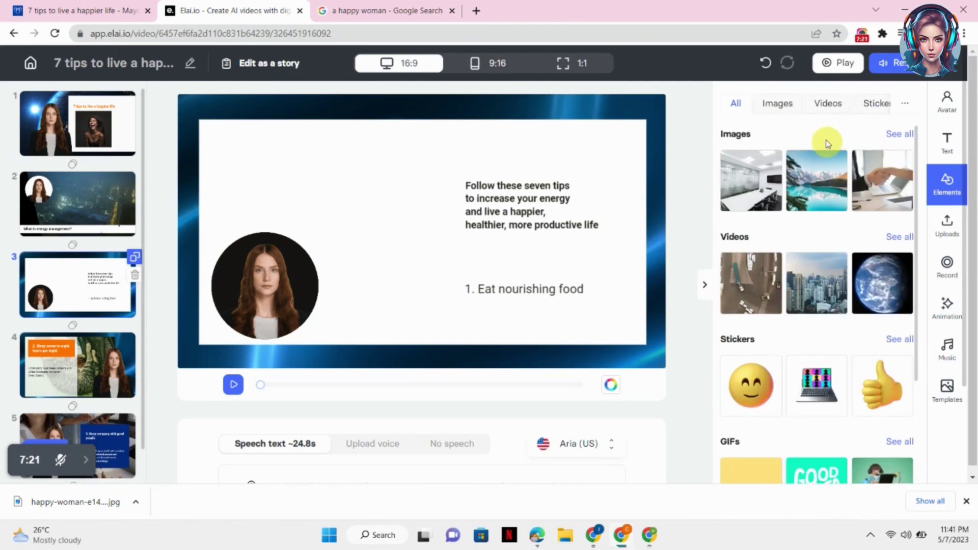
pyautogui.click(782, 103)
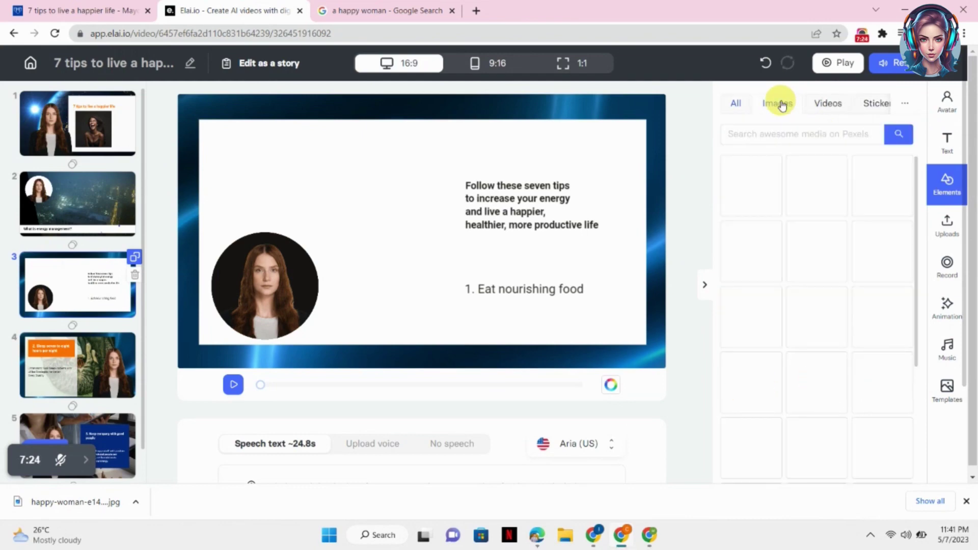
pyautogui.click(785, 132)
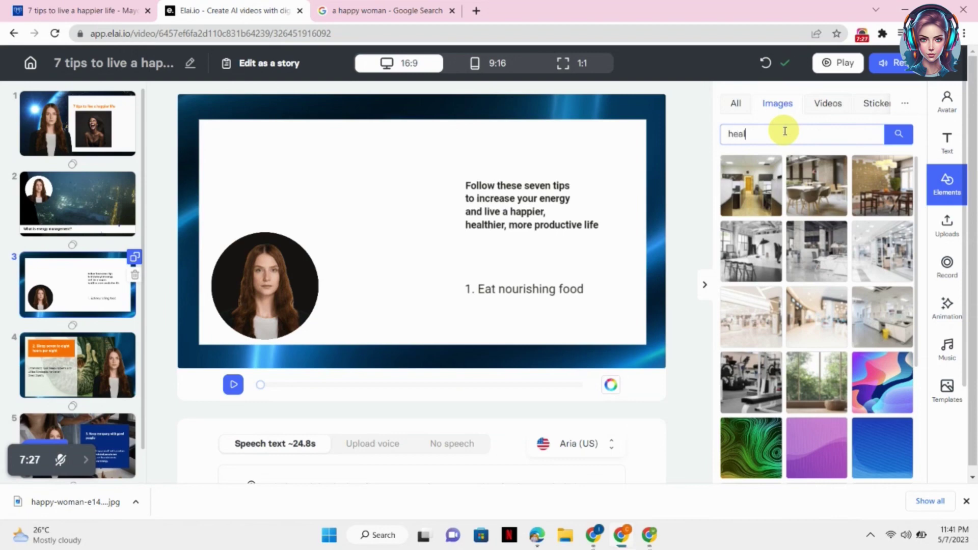
pyautogui.write('healthy food')
pyautogui.press('Return')
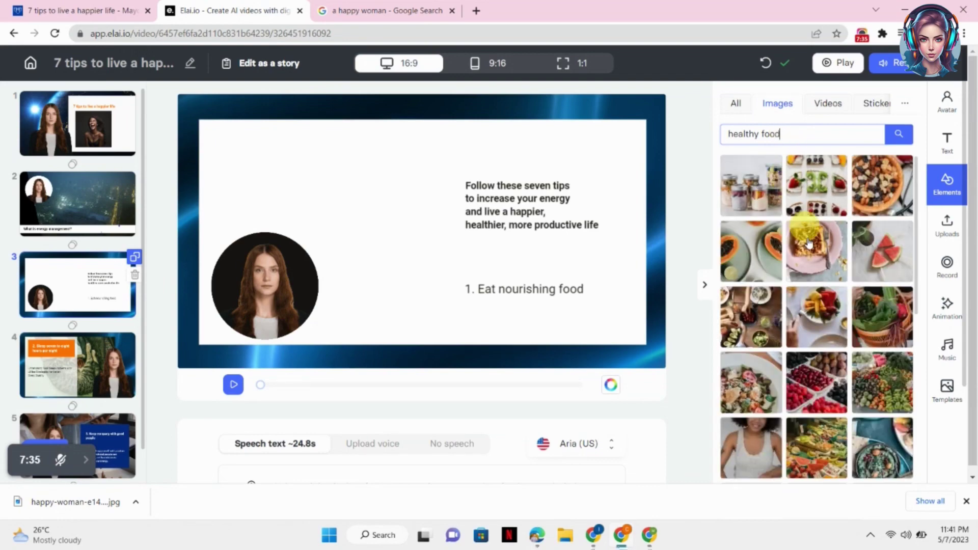
pyautogui.click(817, 317)
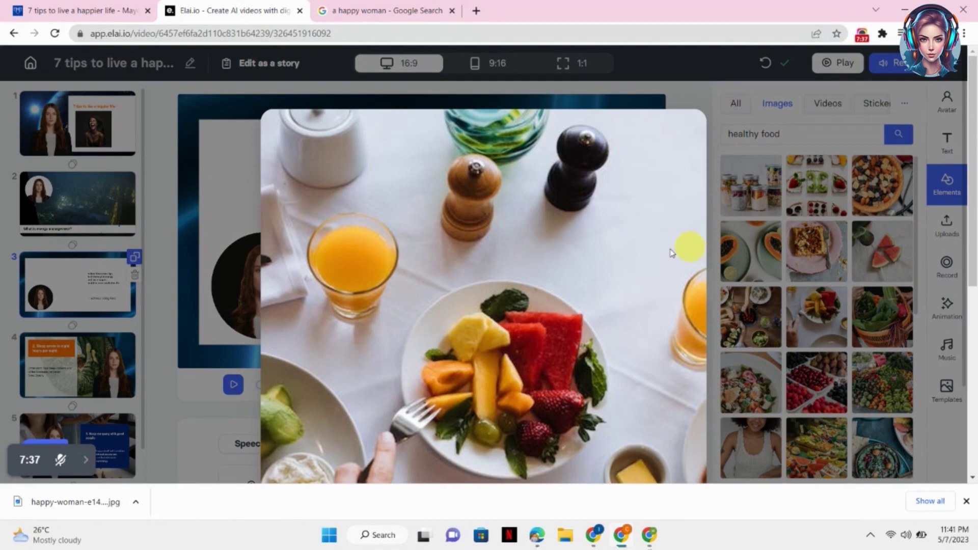
pyautogui.click(805, 320)
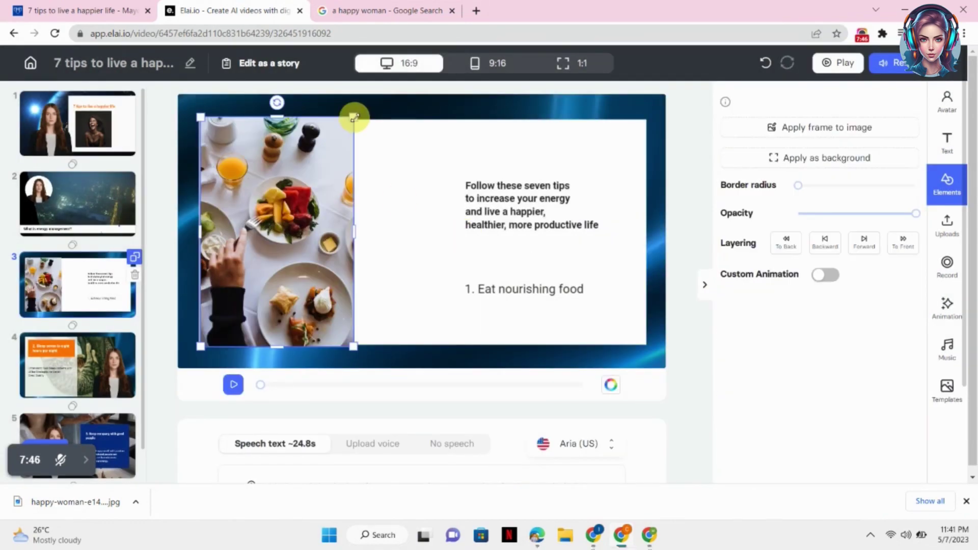
# Resize and place the food photo level above the round presenter, left of the tips text
pyautogui.moveTo(356, 113); pyautogui.dragTo(284, 225)
pyautogui.moveTo(261, 274); pyautogui.dragTo(291, 165)
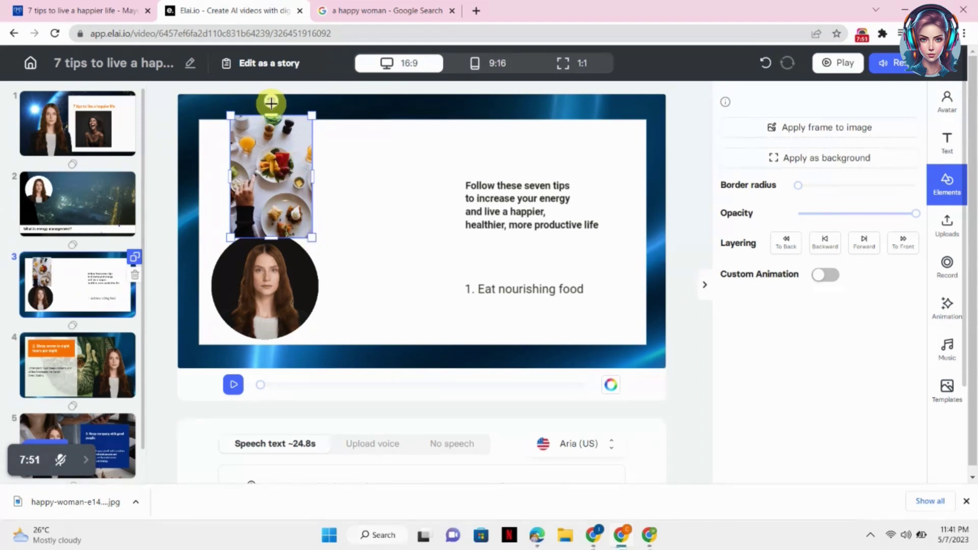
pyautogui.moveTo(271, 103); pyautogui.dragTo(371, 185)
pyautogui.moveTo(356, 231); pyautogui.dragTo(367, 236)
pyautogui.moveTo(311, 193); pyautogui.dragTo(314, 190)
pyautogui.click(404, 284)
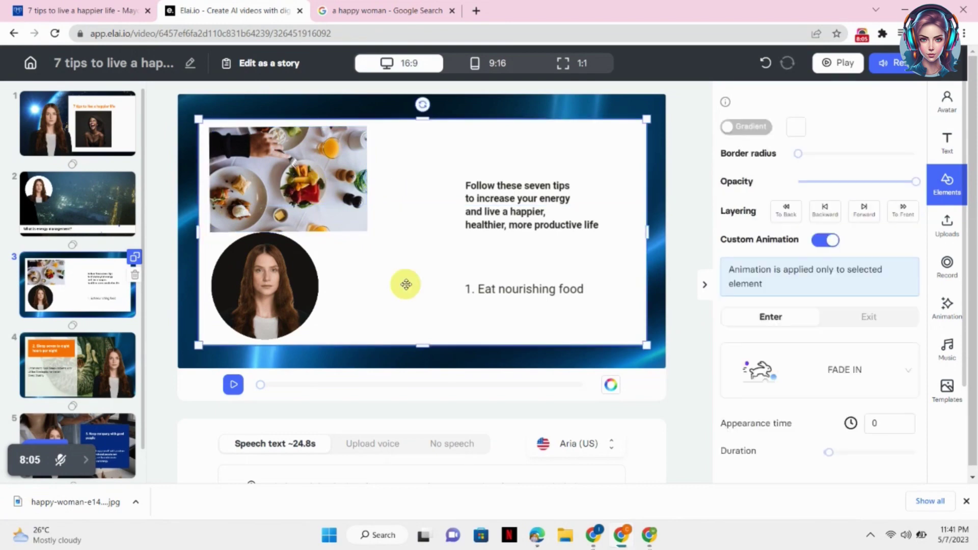
# Try Upload voice, close the Downloads bar, and return to the typed speech text
pyautogui.click(380, 444)
pyautogui.click(966, 501)
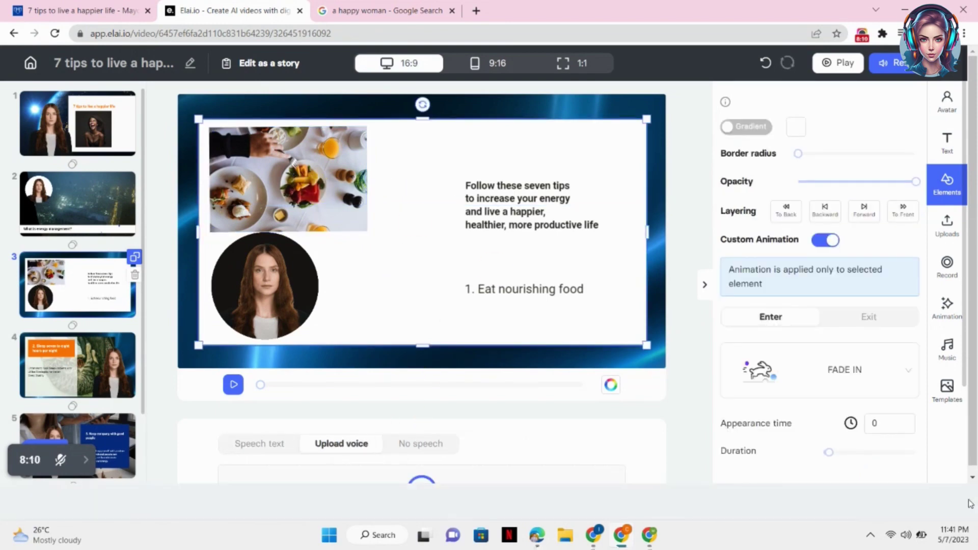
pyautogui.click(271, 443)
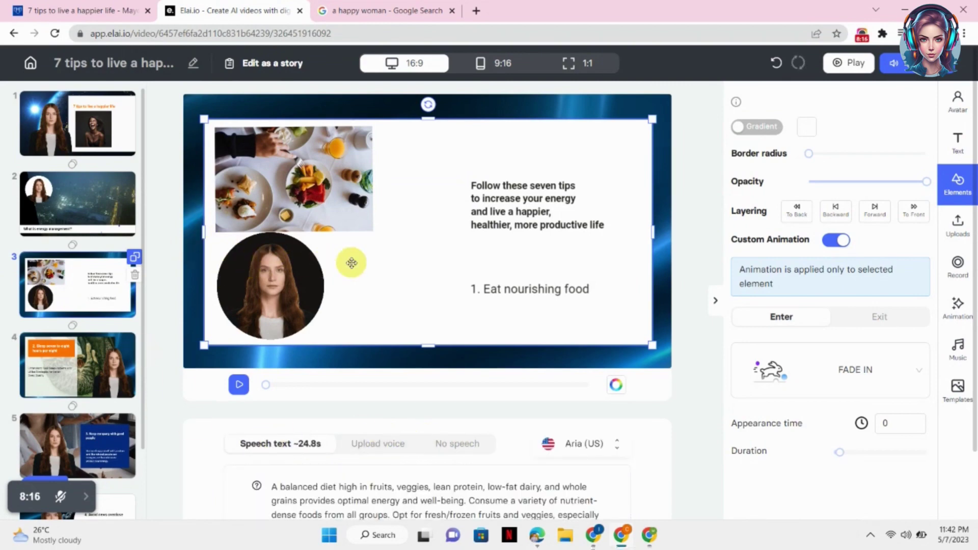
# Review the background music and slide animation options, then render the video at 1080p
pyautogui.click(959, 350)
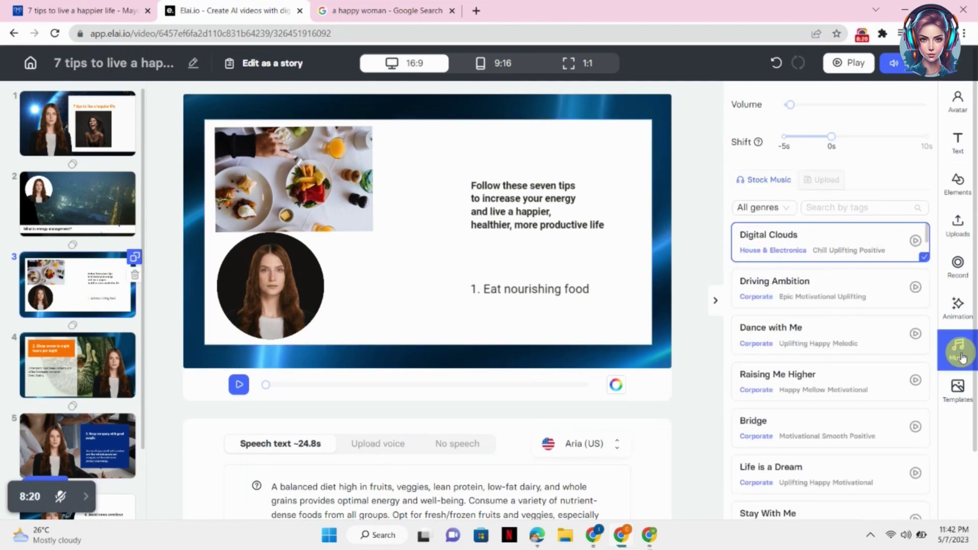
pyautogui.click(958, 306)
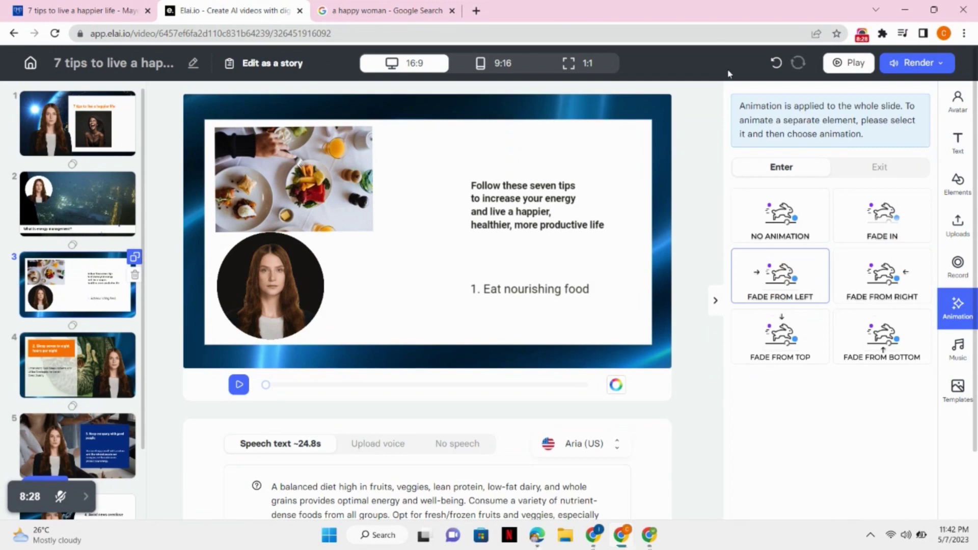
pyautogui.click(917, 72)
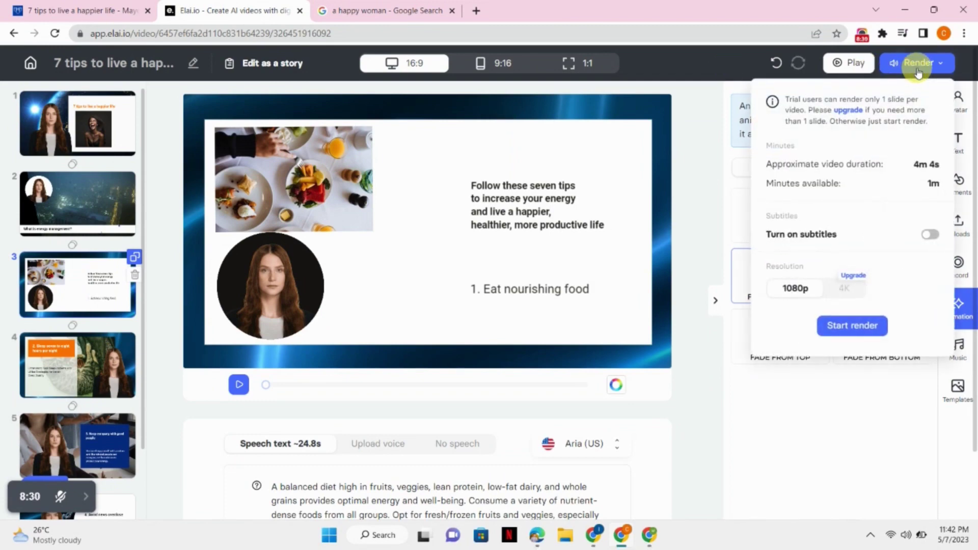
pyautogui.click(855, 329)
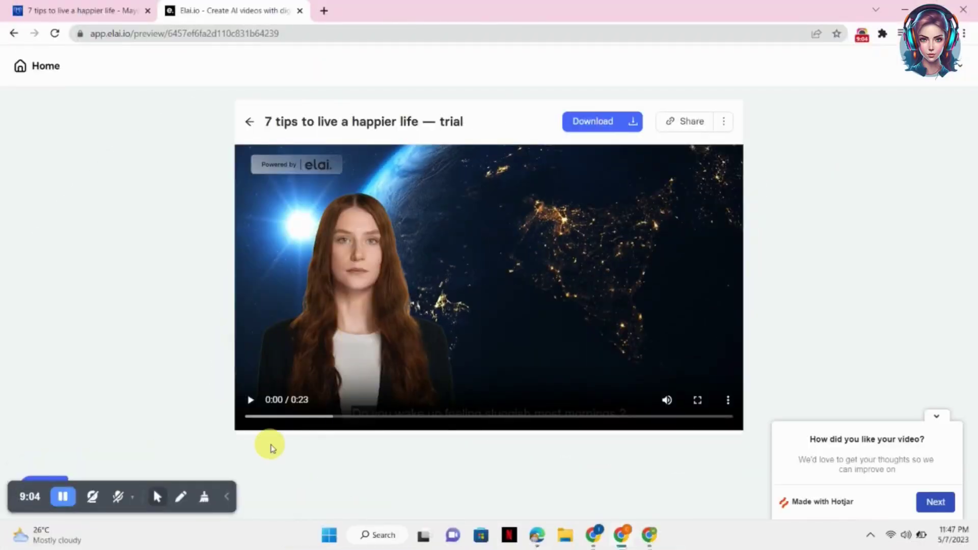
# Play the rendered trial video full screen through to the laughing-woman title slide
pyautogui.click(229, 498)
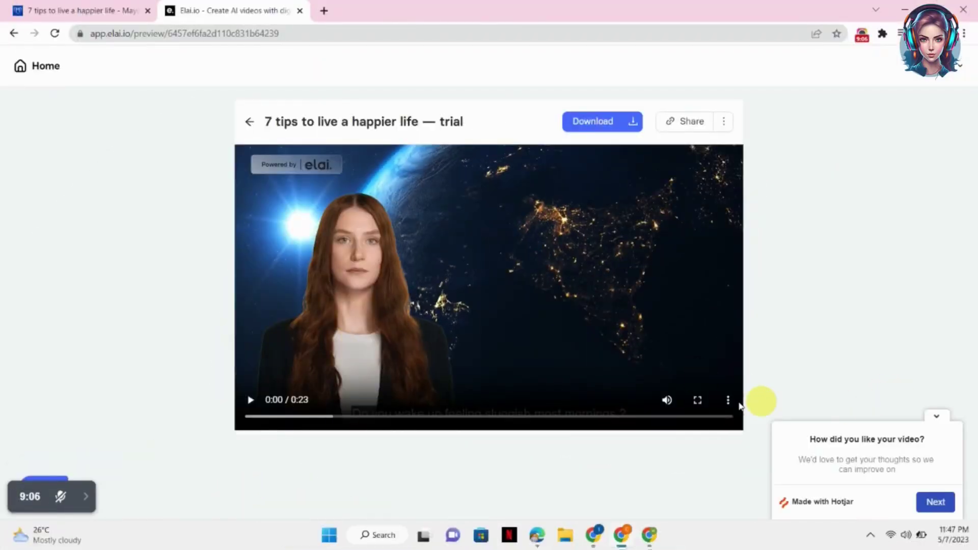
pyautogui.click(698, 400)
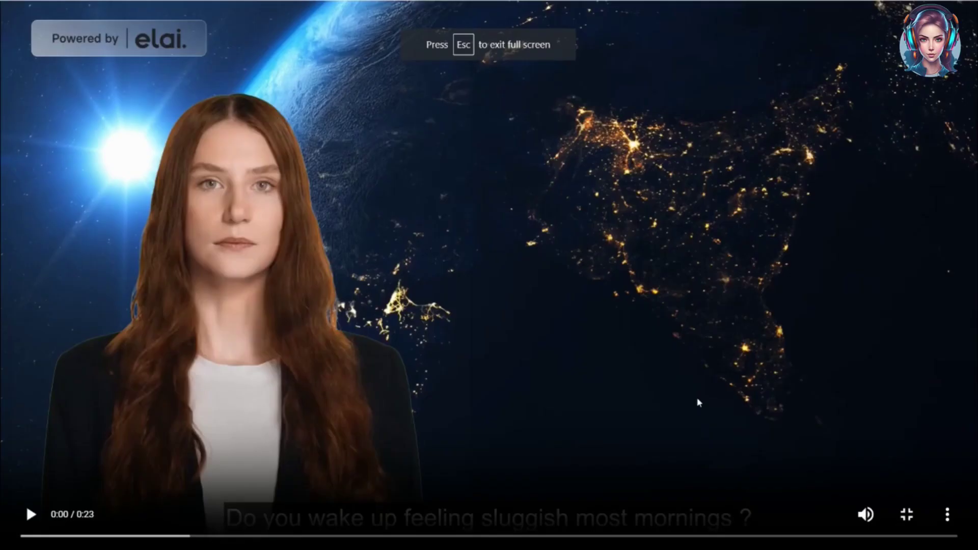
pyautogui.click(355, 432)
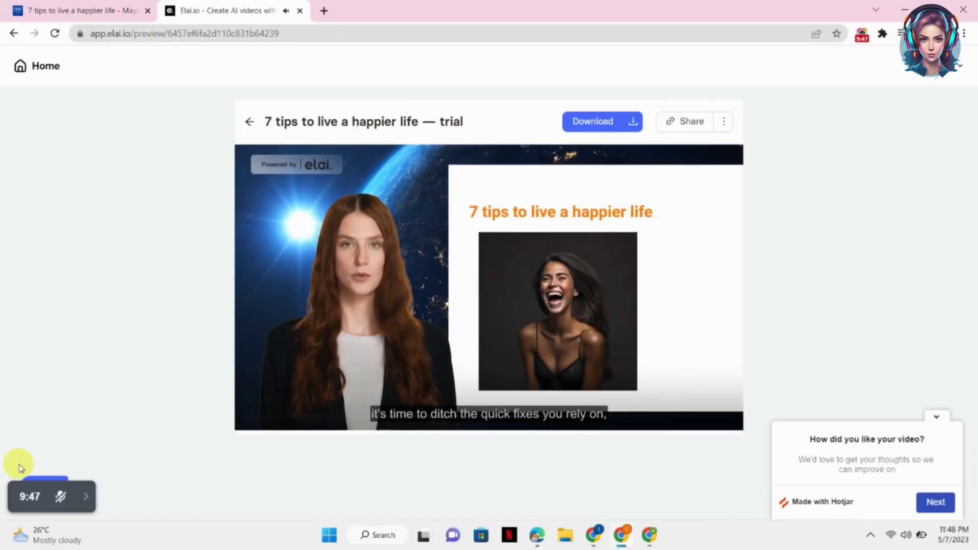
# Pause the trial video at 0:13 of 0:23
pyautogui.click(479, 341)
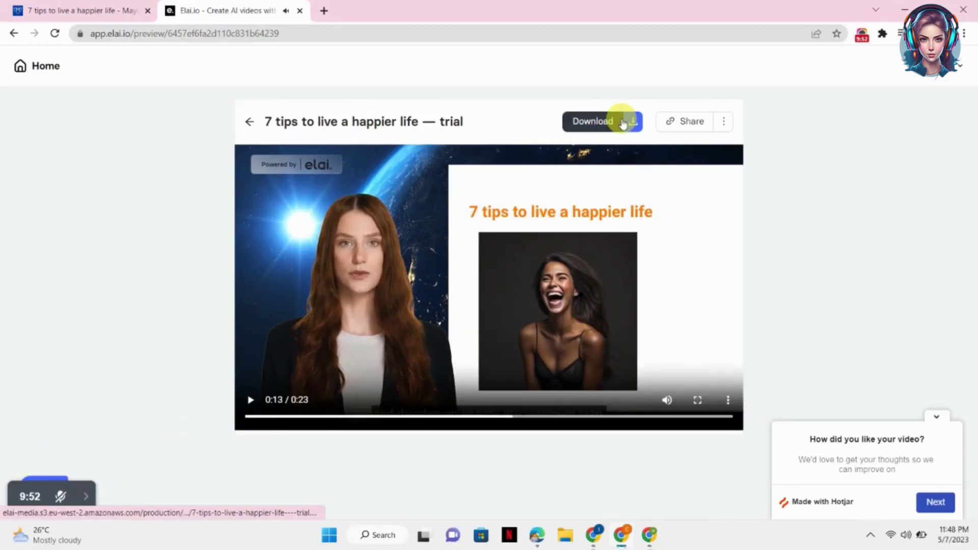